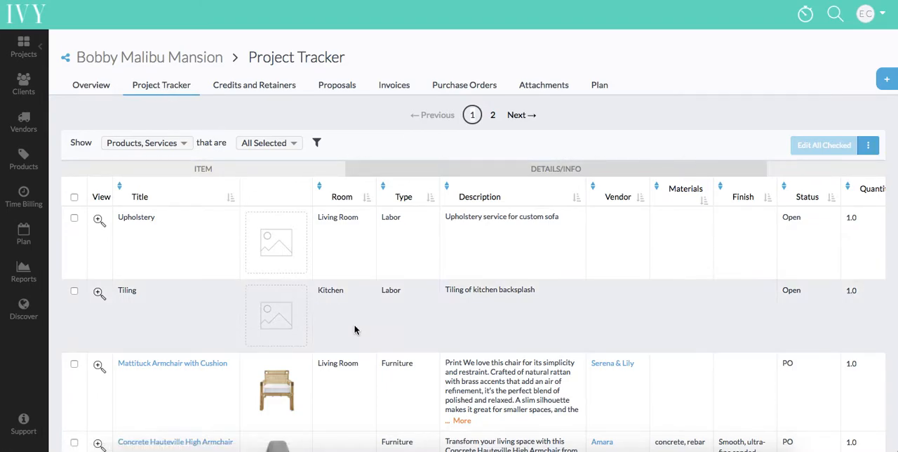
Step: Examine the project tracker's items and their columns, from room and vendor through pricing, proposal, invoice, purchase order and schedule dates
{"action": "scroll", "coordinate": [355, 328], "scroll_direction": "down", "scroll_amount": 1}
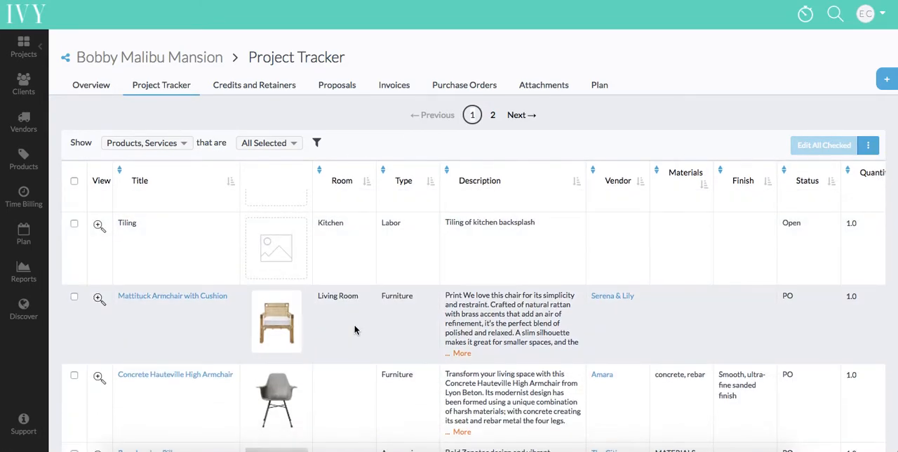
{"action": "scroll", "coordinate": [355, 328], "scroll_direction": "down", "scroll_amount": 1}
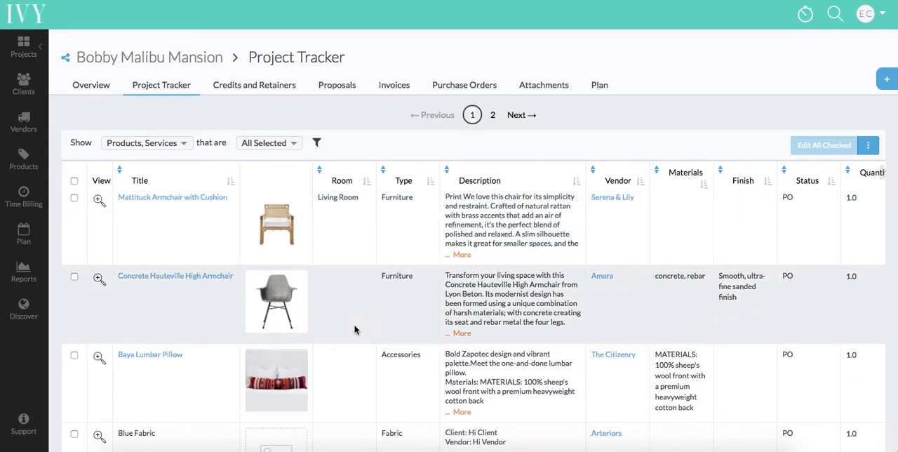
{"action": "scroll", "coordinate": [354, 330], "scroll_direction": "up", "scroll_amount": 1}
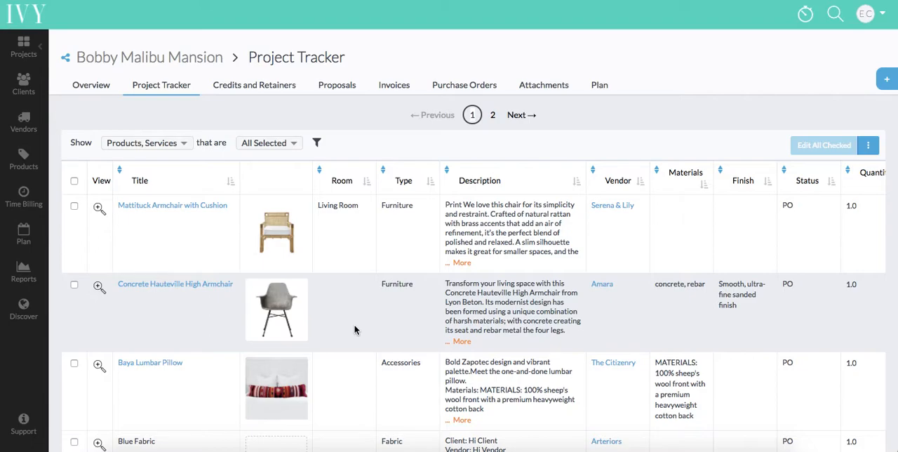
{"action": "scroll", "coordinate": [356, 327], "scroll_direction": "right", "scroll_amount": 1}
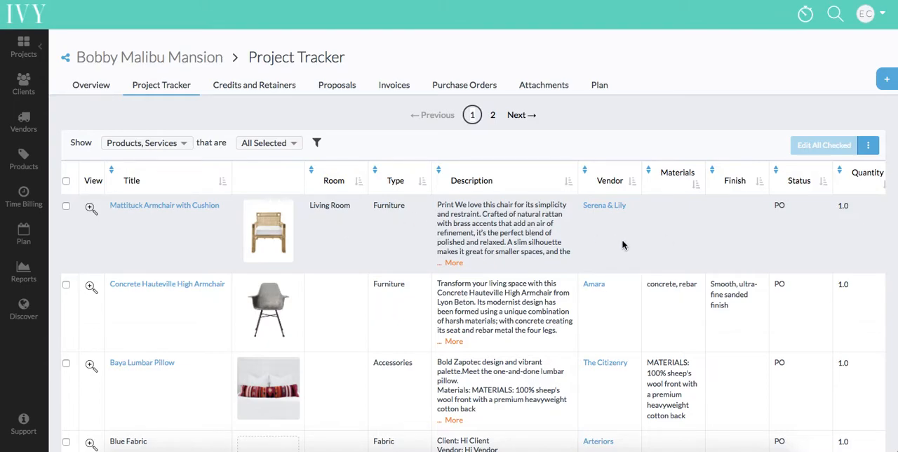
{"action": "scroll", "coordinate": [623, 245], "scroll_direction": "right", "scroll_amount": 5}
{"action": "scroll", "coordinate": [623, 245], "scroll_direction": "right", "scroll_amount": 4}
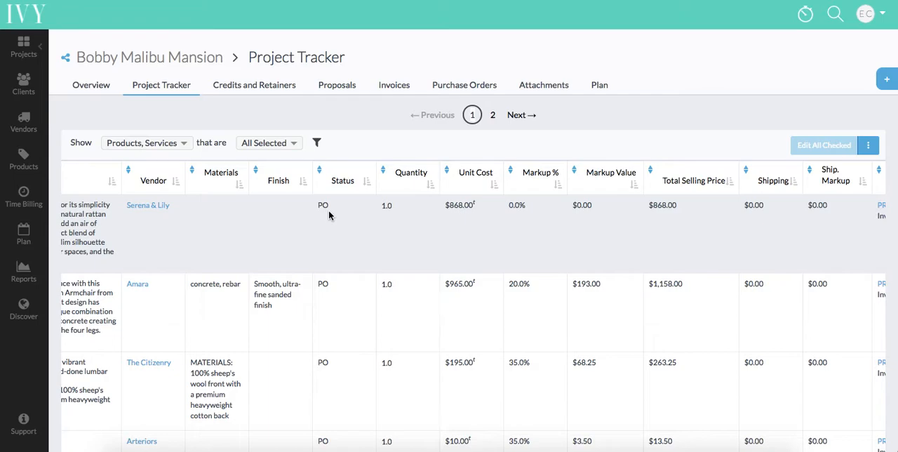
{"action": "scroll", "coordinate": [328, 211], "scroll_direction": "right", "scroll_amount": 5}
{"action": "scroll", "coordinate": [329, 210], "scroll_direction": "right", "scroll_amount": 5}
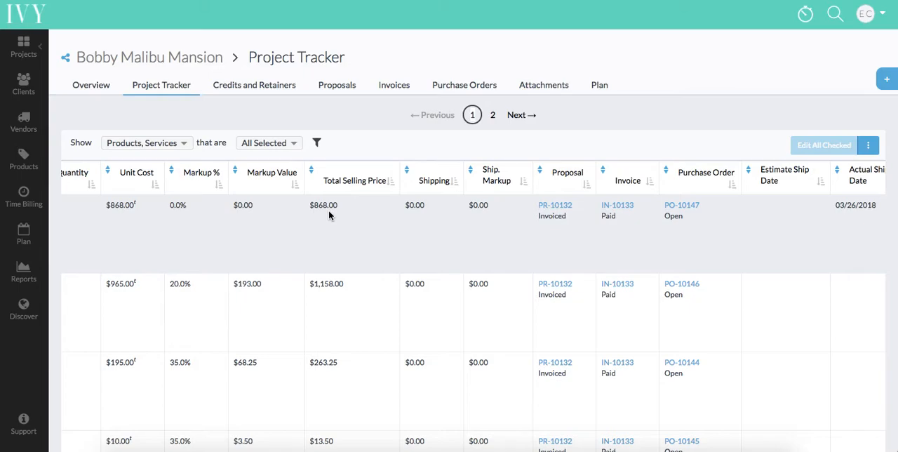
{"action": "scroll", "coordinate": [329, 212], "scroll_direction": "right", "scroll_amount": 5}
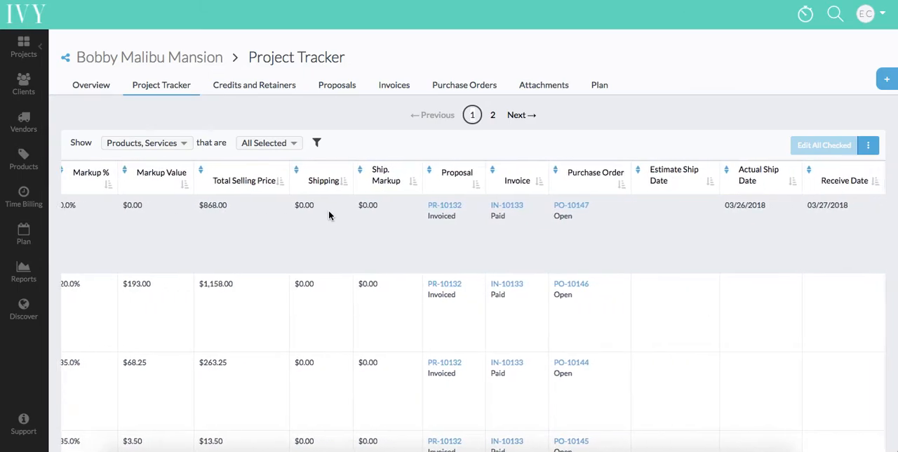
{"action": "scroll", "coordinate": [328, 215], "scroll_direction": "right", "scroll_amount": 1}
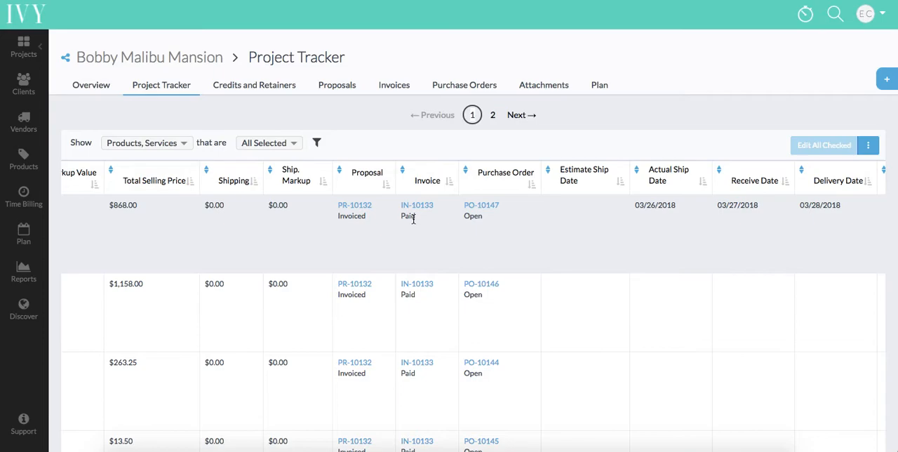
{"action": "scroll", "coordinate": [414, 247], "scroll_direction": "right", "scroll_amount": 5}
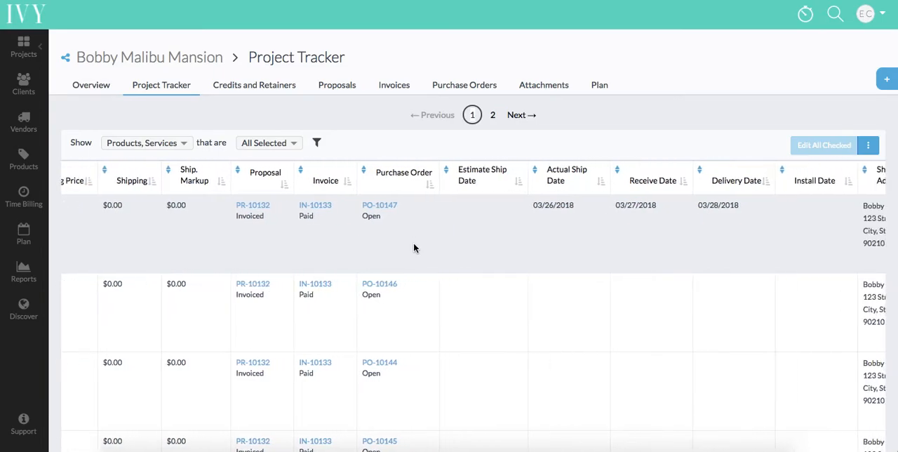
{"action": "scroll", "coordinate": [413, 247], "scroll_direction": "right", "scroll_amount": 2}
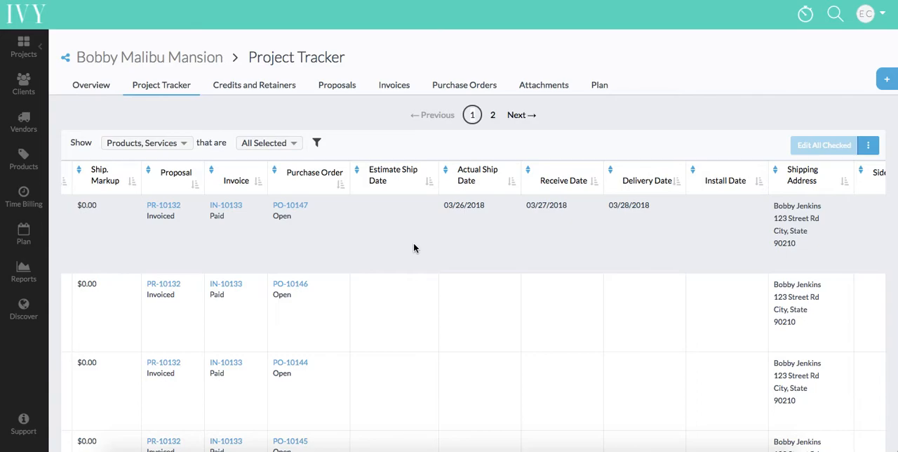
{"action": "scroll", "coordinate": [413, 248], "scroll_direction": "right", "scroll_amount": 4}
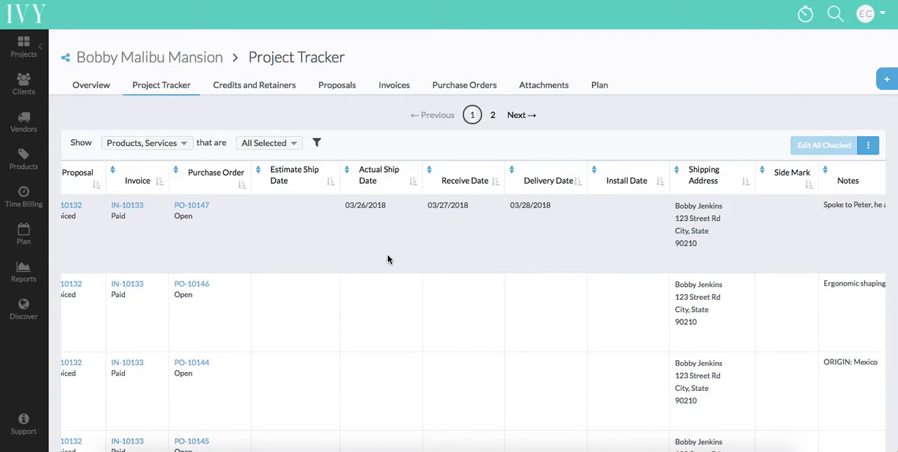
Step: Open the details of the Concrete Hauteville High Armchair and assign it to the Master Bedroom
{"action": "scroll", "coordinate": [387, 257], "scroll_direction": "left", "scroll_amount": 20}
{"action": "scroll", "coordinate": [387, 260], "scroll_direction": "left", "scroll_amount": 20}
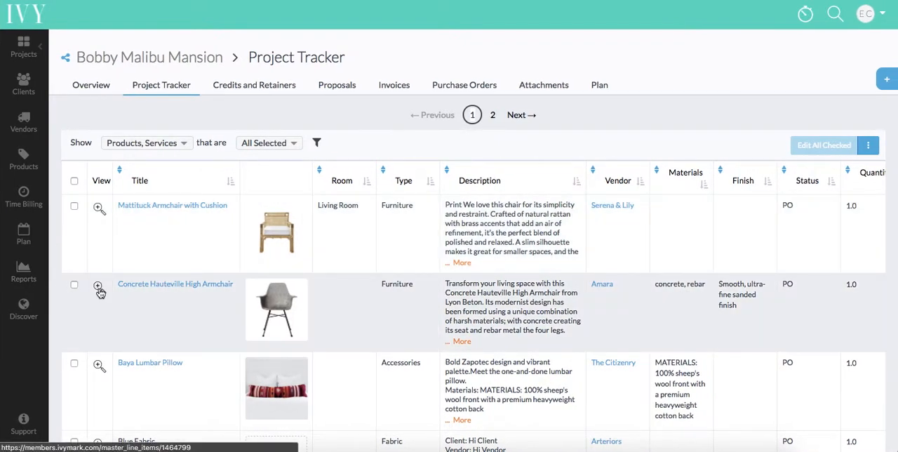
{"action": "left_click", "coordinate": [99, 288]}
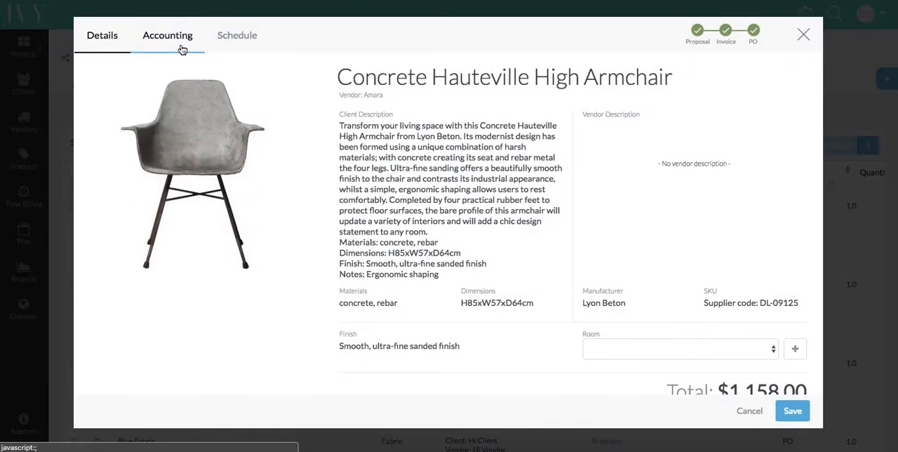
{"action": "left_click", "coordinate": [608, 351]}
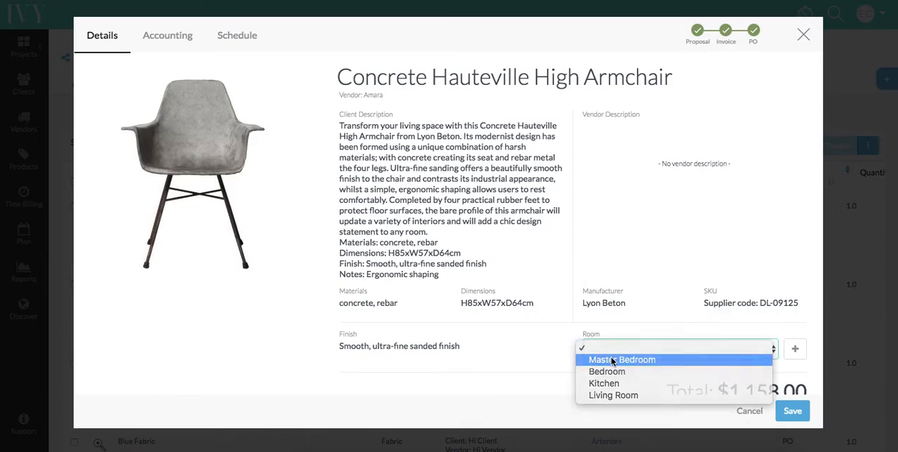
{"action": "left_click", "coordinate": [612, 360]}
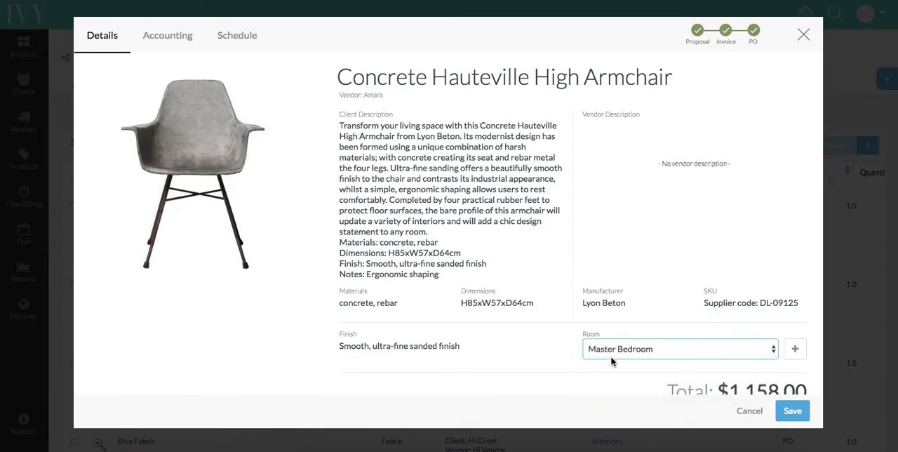
Step: Schedule the armchair with receive date 03/26/2018, delivery date 03/30/2018 and install date 04/02/2018, and save the item
{"action": "left_click", "coordinate": [183, 46]}
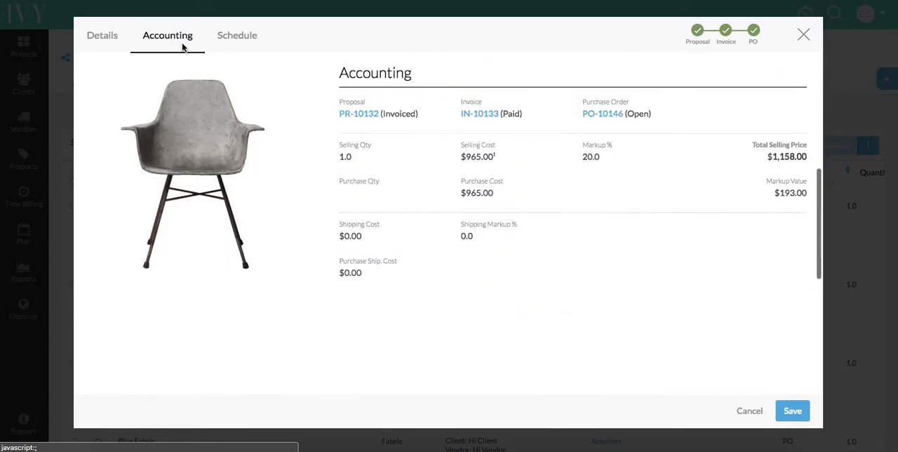
{"action": "left_click", "coordinate": [216, 46]}
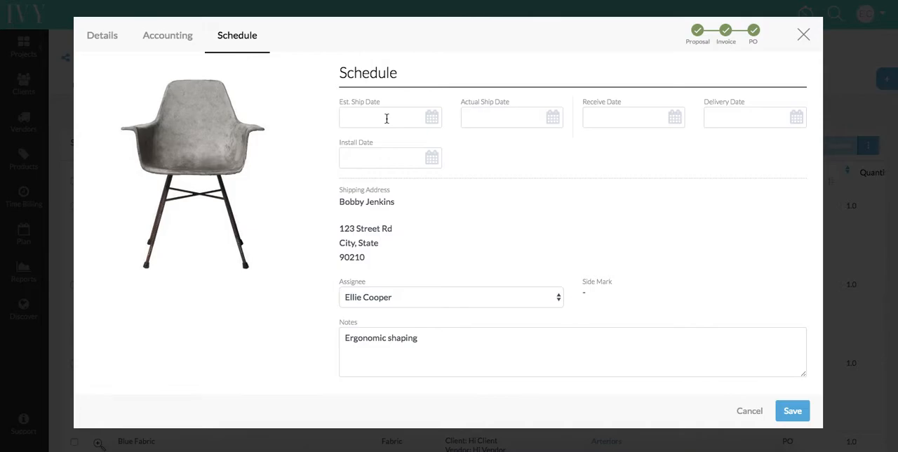
{"action": "left_click", "coordinate": [601, 120]}
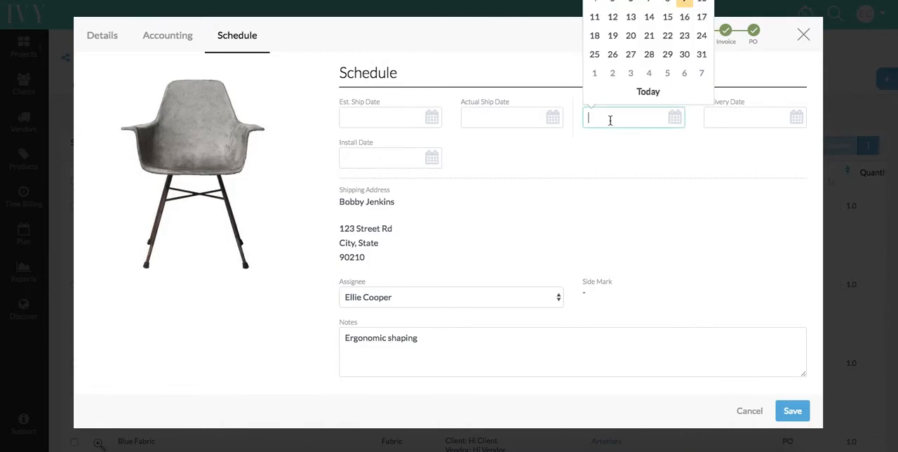
{"action": "left_click", "coordinate": [612, 56]}
{"action": "left_click", "coordinate": [713, 120]}
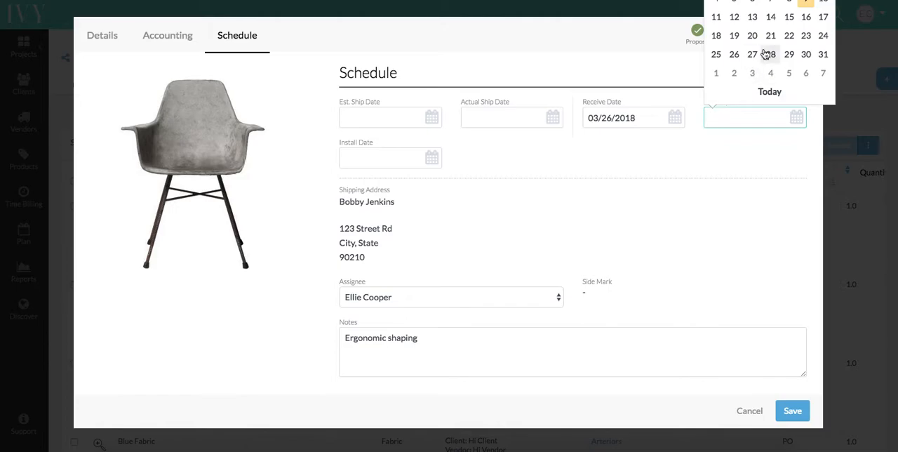
{"action": "left_click", "coordinate": [806, 54]}
{"action": "left_click", "coordinate": [395, 156]}
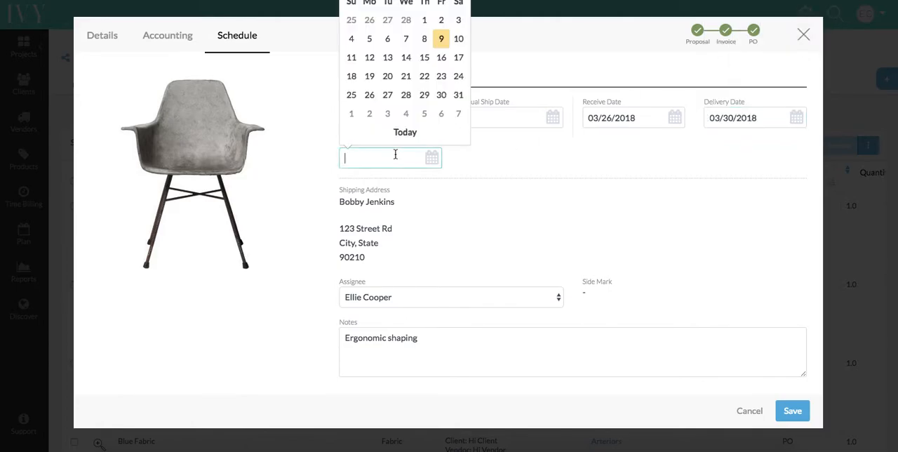
{"action": "left_click", "coordinate": [369, 114]}
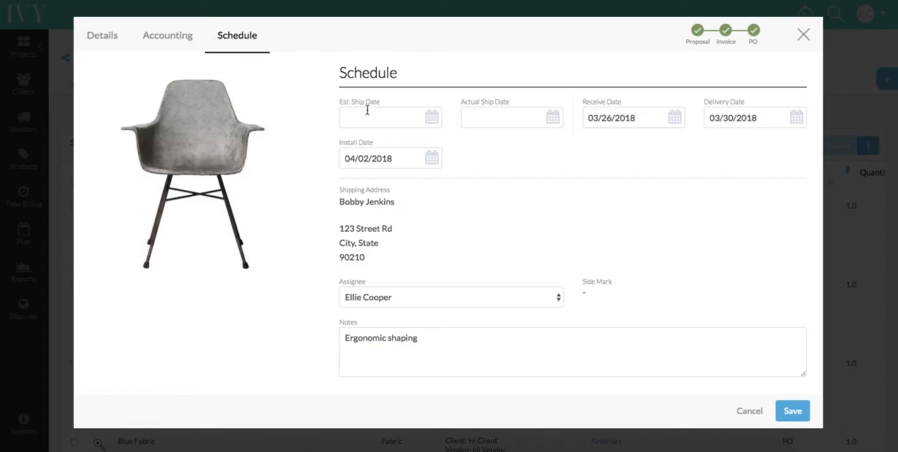
{"action": "left_click", "coordinate": [791, 414]}
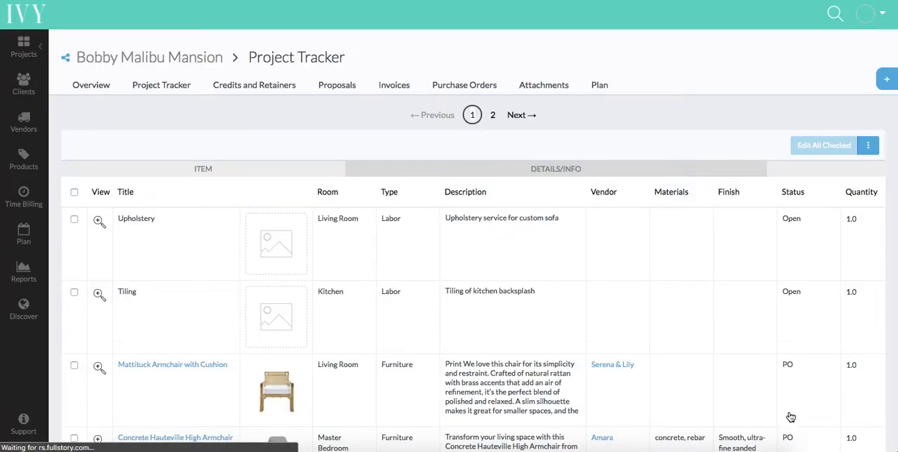
Step: Open the bulk edit form for the Baya Lumbar Pillow, Blue Fabric and San Rafael Safari Stool
{"action": "scroll", "coordinate": [562, 365], "scroll_direction": "down", "scroll_amount": 3}
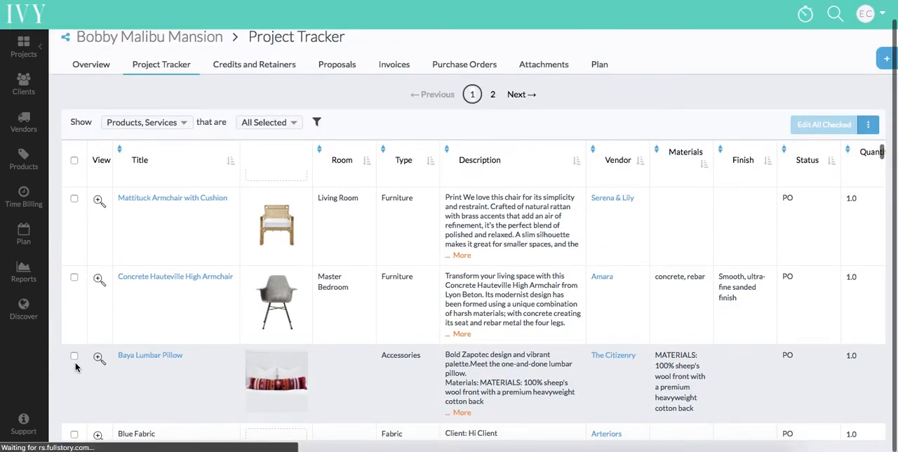
{"action": "scroll", "coordinate": [76, 366], "scroll_direction": "down", "scroll_amount": 2}
{"action": "scroll", "coordinate": [76, 367], "scroll_direction": "down", "scroll_amount": 2}
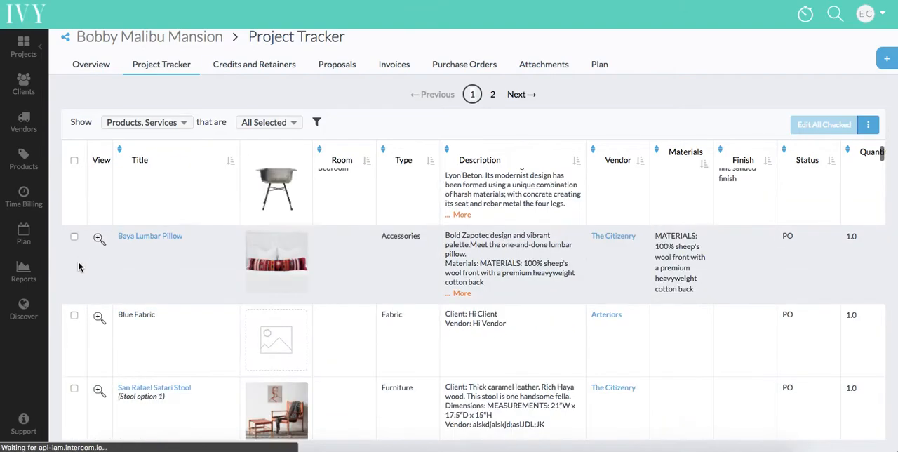
{"action": "left_click", "coordinate": [74, 236]}
{"action": "left_click", "coordinate": [74, 316]}
{"action": "left_click", "coordinate": [74, 390]}
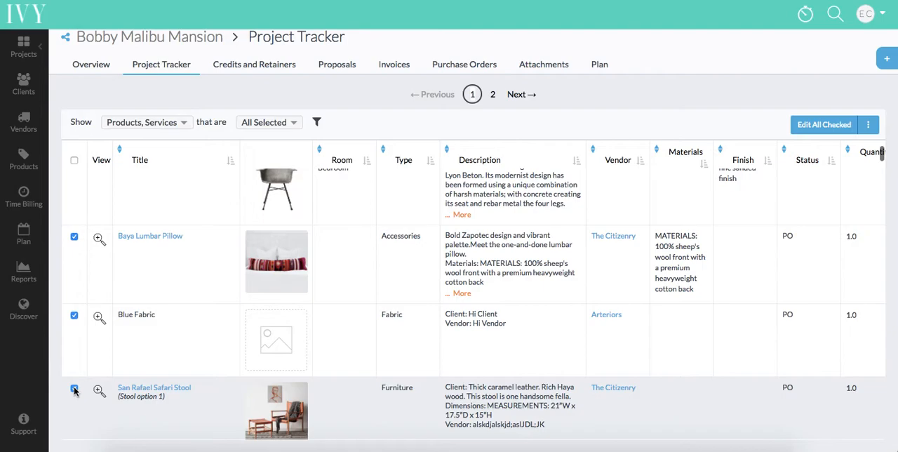
{"action": "left_click", "coordinate": [817, 126]}
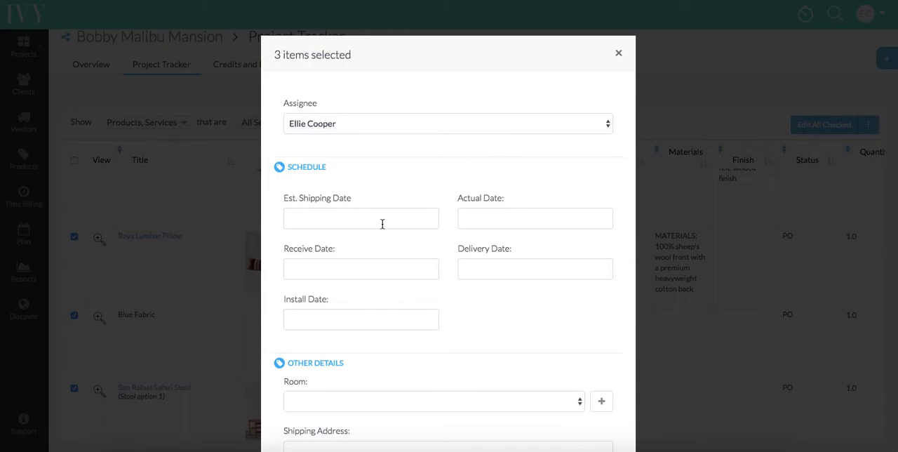
Step: Set both the estimated shipping date and the actual date of the three items to 03/14/2018 and save
{"action": "left_click", "coordinate": [368, 177]}
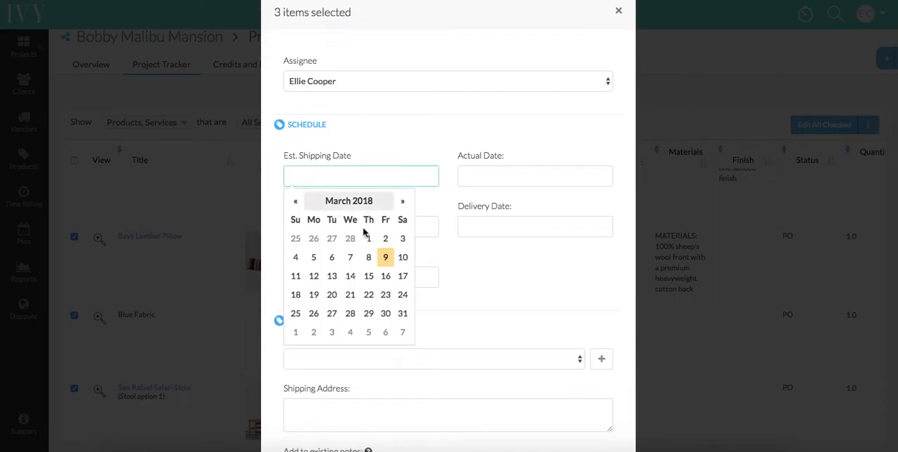
{"action": "left_click", "coordinate": [348, 278]}
{"action": "left_click", "coordinate": [494, 174]}
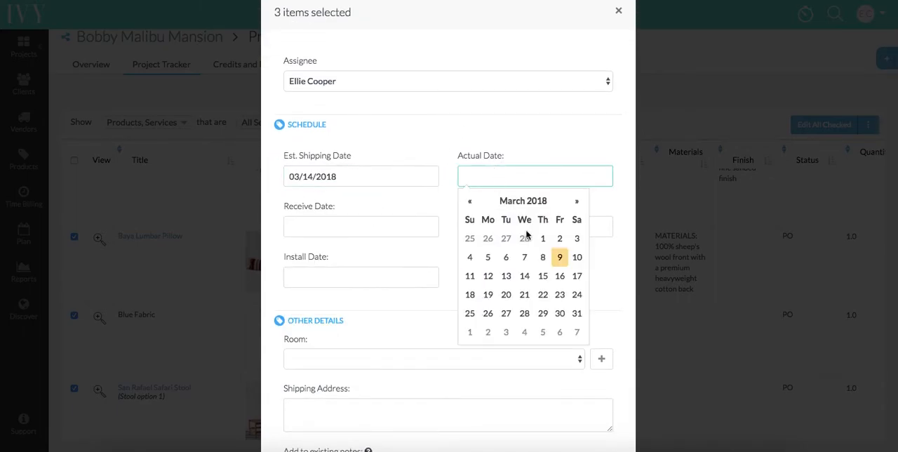
{"action": "left_click", "coordinate": [525, 278]}
{"action": "left_click", "coordinate": [425, 330]}
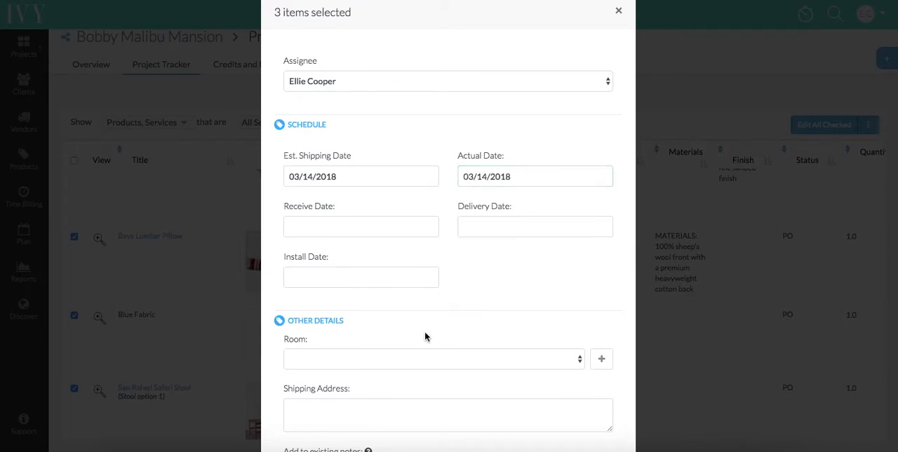
{"action": "scroll", "coordinate": [425, 333], "scroll_direction": "down", "scroll_amount": 2}
{"action": "scroll", "coordinate": [425, 333], "scroll_direction": "down", "scroll_amount": 2}
{"action": "left_click", "coordinate": [618, 397]}
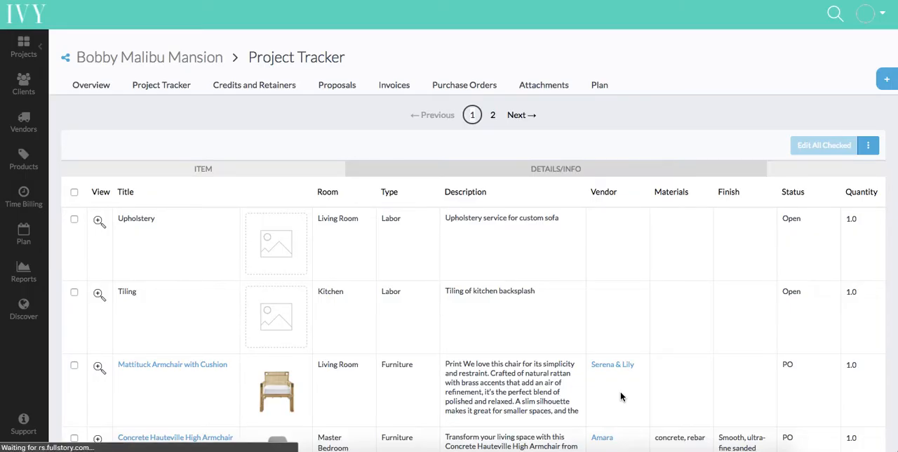
Step: Select the San Rafael Safari Stool, Nizado Lumbar Pillow and Metal Framed Hexagon Mirror, and generate their tear sheets with pricing
{"action": "scroll", "coordinate": [621, 397], "scroll_direction": "down", "scroll_amount": 3}
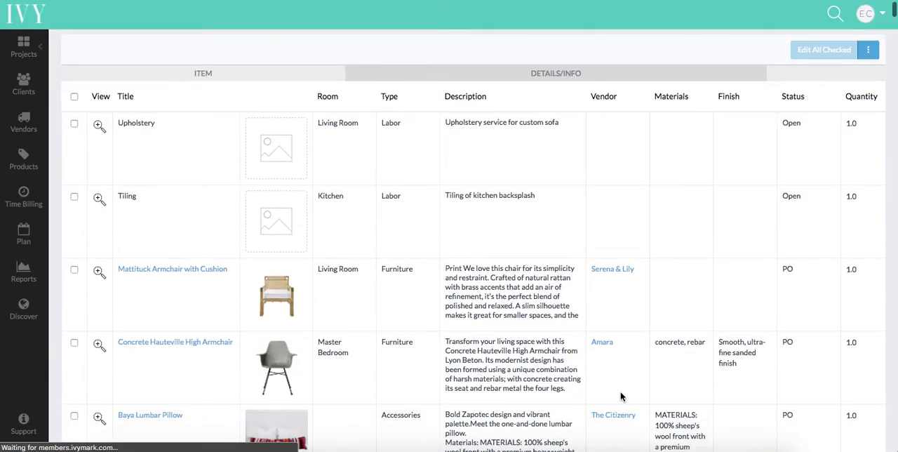
{"action": "scroll", "coordinate": [620, 397], "scroll_direction": "down", "scroll_amount": 5}
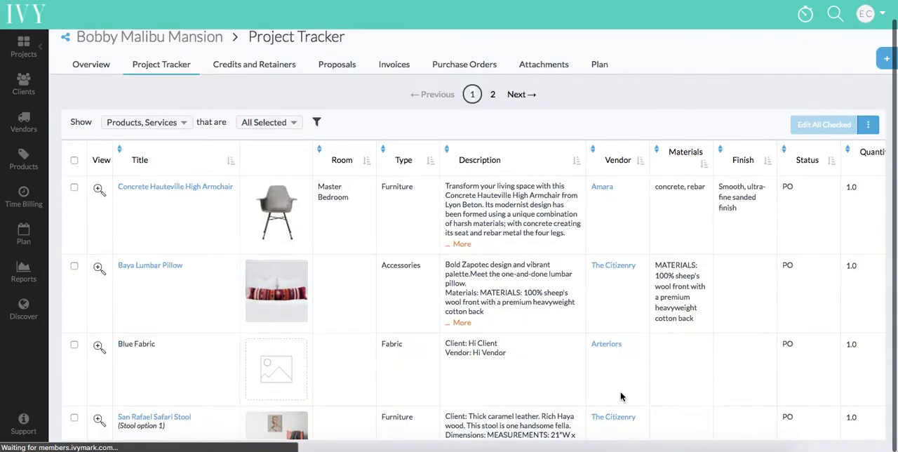
{"action": "scroll", "coordinate": [620, 398], "scroll_direction": "down", "scroll_amount": 2}
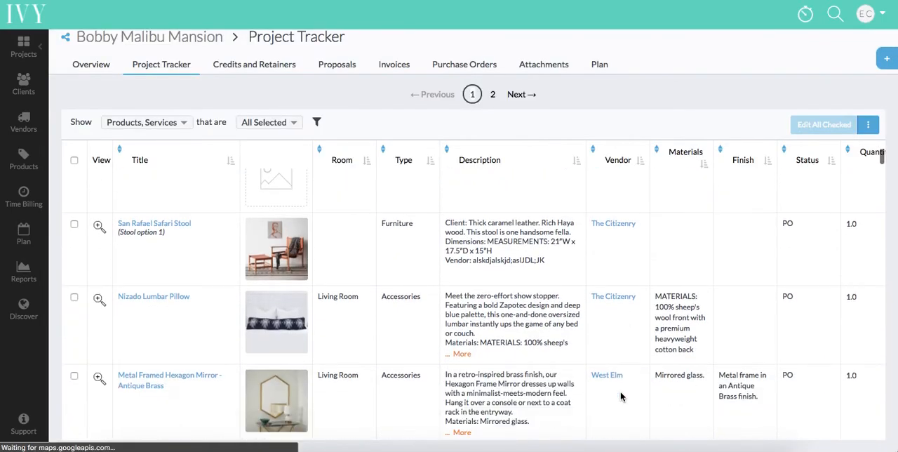
{"action": "left_click", "coordinate": [74, 193]}
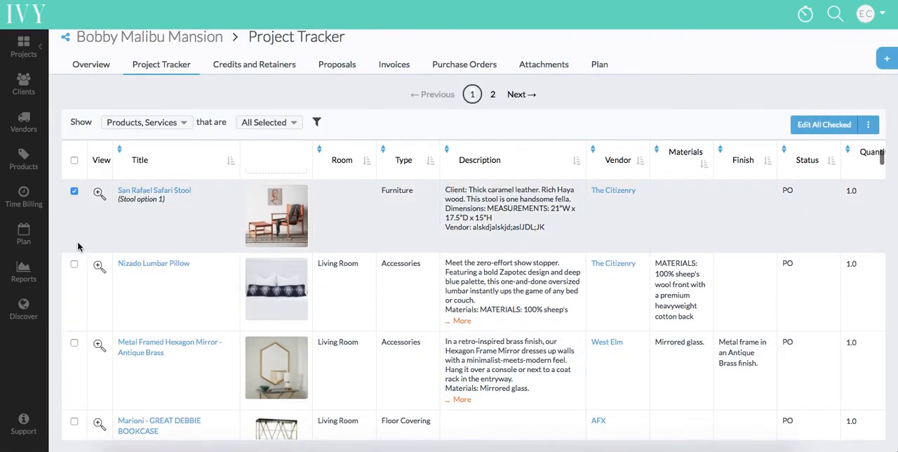
{"action": "left_click", "coordinate": [73, 264]}
{"action": "left_click", "coordinate": [73, 343]}
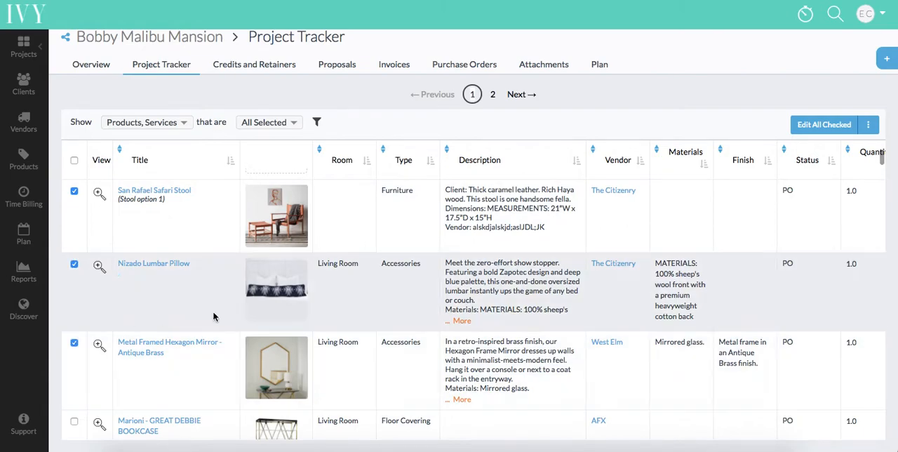
{"action": "left_click", "coordinate": [870, 126]}
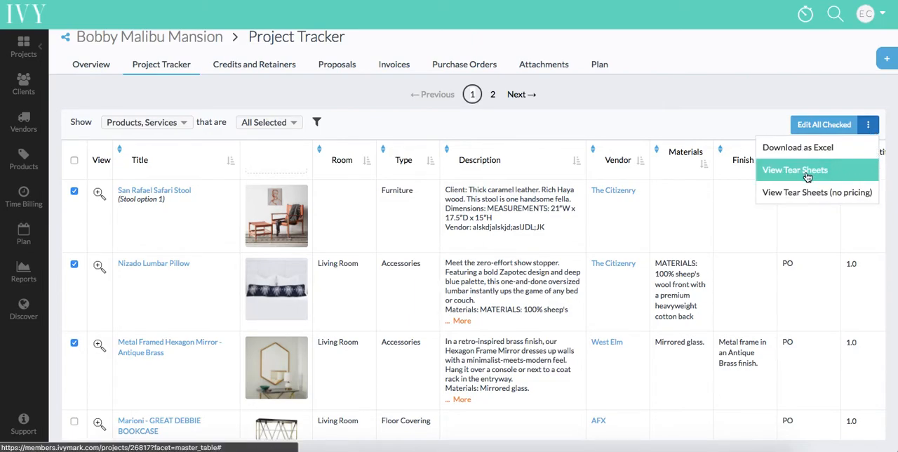
{"action": "left_click", "coordinate": [792, 172]}
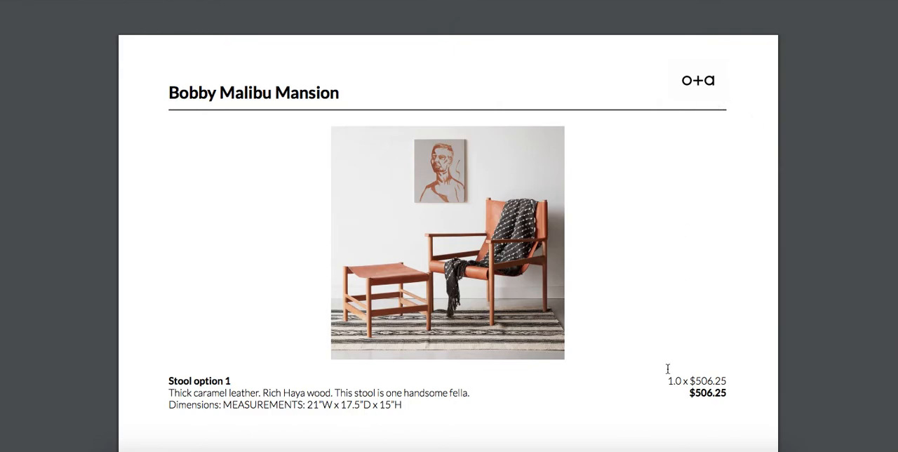
Step: Look through the stool and lumbar pillow tear sheets and return to the project tracker
{"action": "scroll", "coordinate": [667, 368], "scroll_direction": "down", "scroll_amount": 1}
{"action": "scroll", "coordinate": [657, 376], "scroll_direction": "down", "scroll_amount": 1}
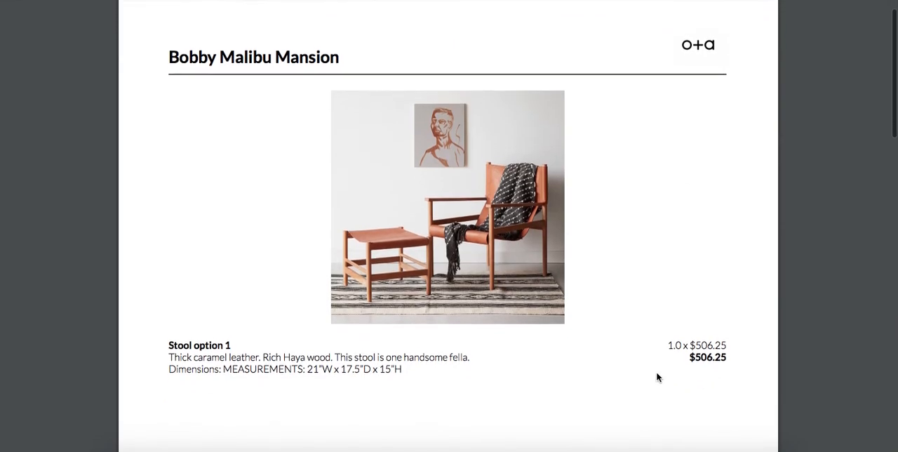
{"action": "scroll", "coordinate": [656, 377], "scroll_direction": "down", "scroll_amount": 15}
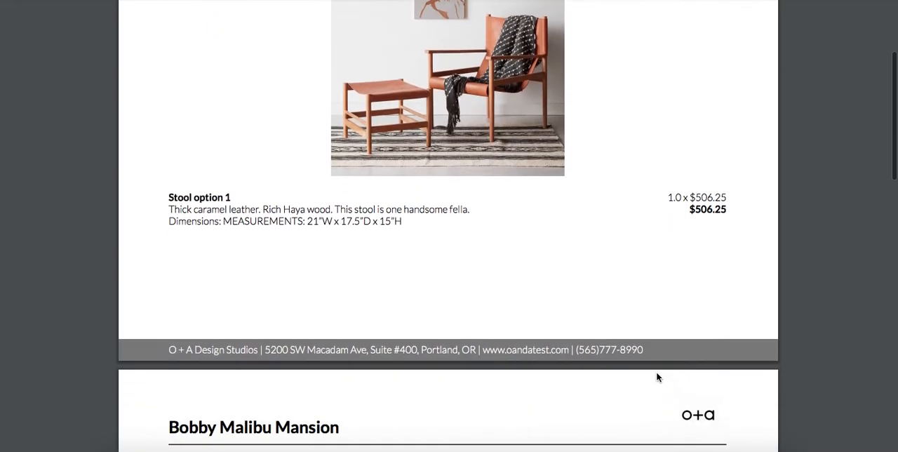
{"action": "scroll", "coordinate": [657, 376], "scroll_direction": "down", "scroll_amount": 6}
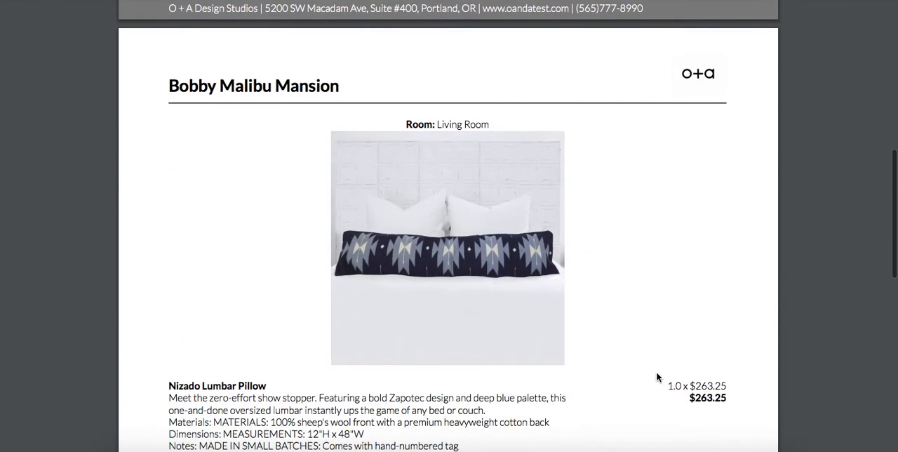
{"action": "scroll", "coordinate": [656, 377], "scroll_direction": "down", "scroll_amount": 9}
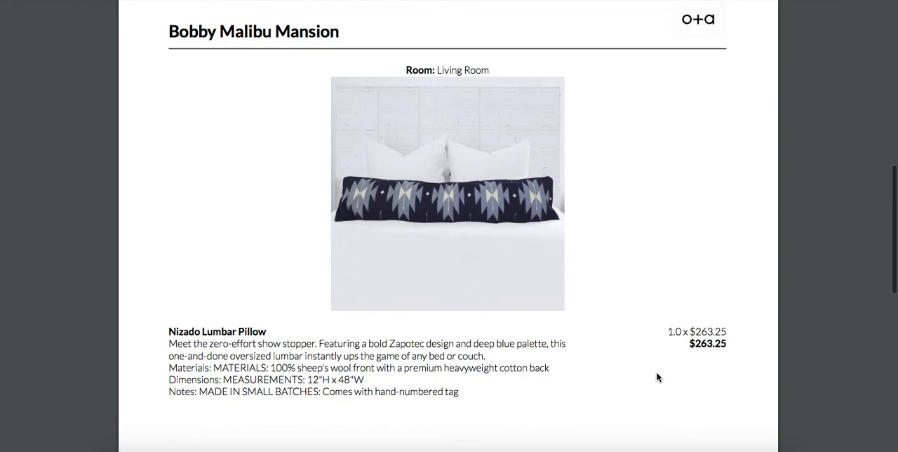
{"action": "scroll", "coordinate": [656, 377], "scroll_direction": "down", "scroll_amount": 12}
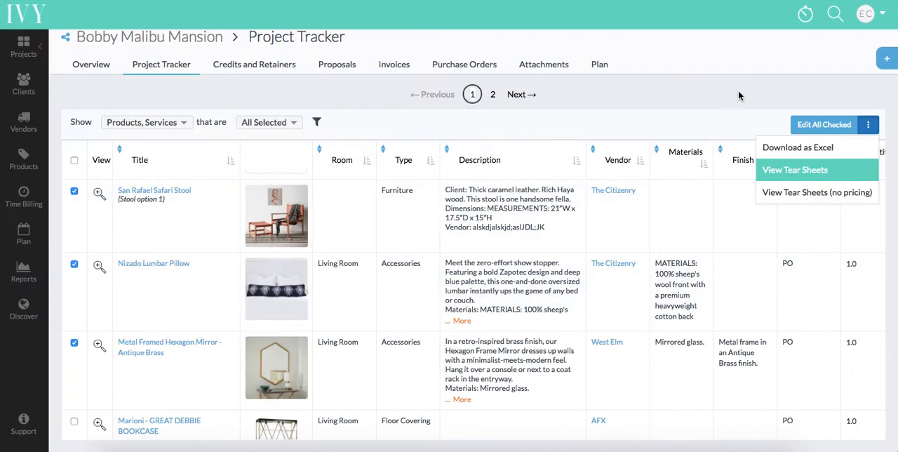
{"action": "left_click", "coordinate": [722, 87]}
Step: Try an Excel export setup excluding the pricing and accounting columns, try the Profitability preset, and close without downloading
{"action": "left_click", "coordinate": [872, 125]}
{"action": "left_click", "coordinate": [838, 155]}
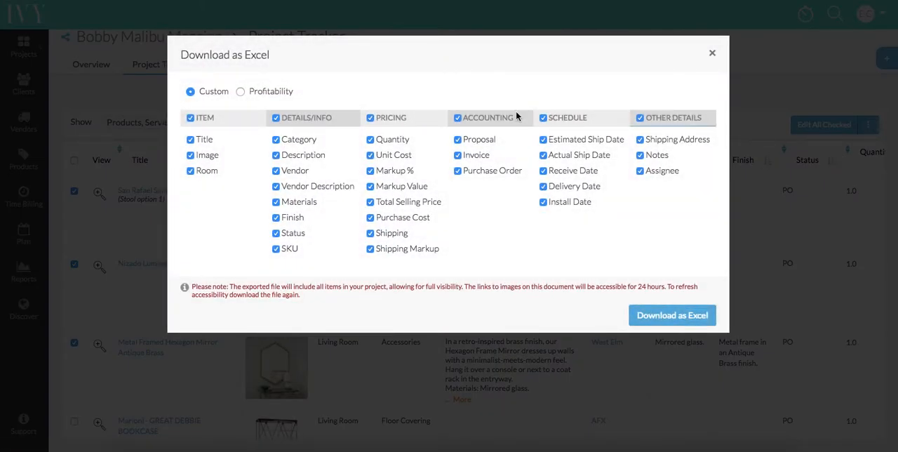
{"action": "left_click", "coordinate": [370, 118]}
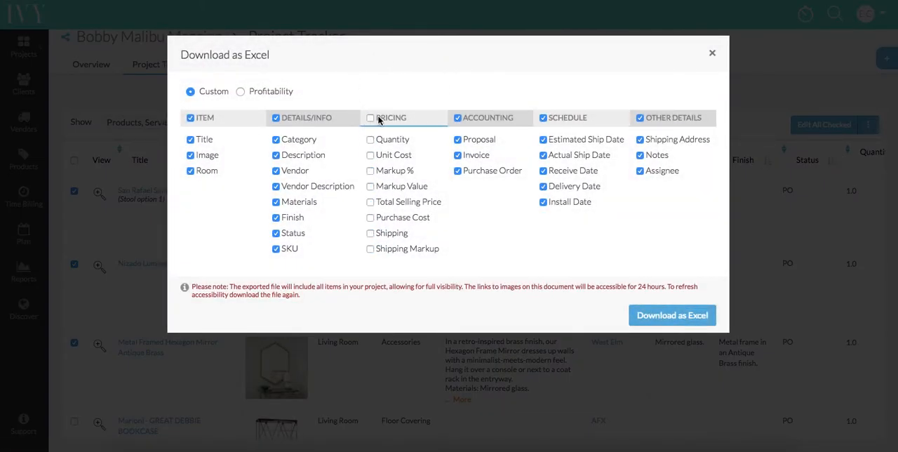
{"action": "left_click", "coordinate": [458, 119]}
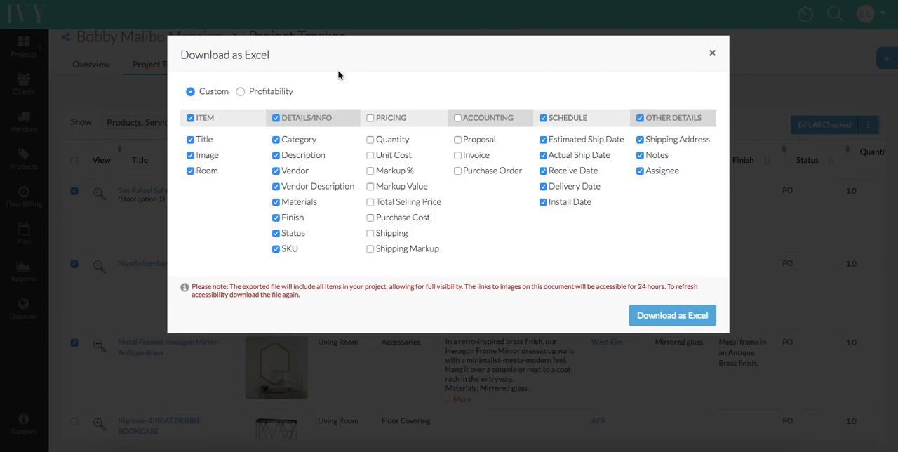
{"action": "left_click", "coordinate": [242, 92]}
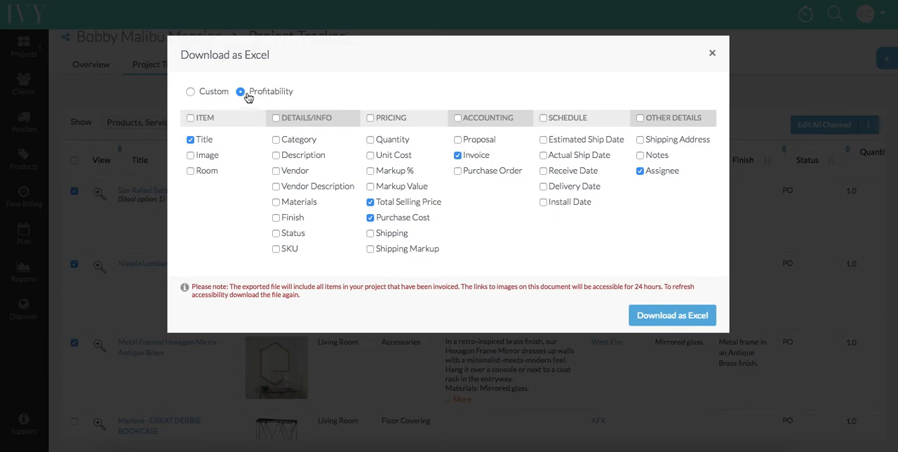
{"action": "left_click", "coordinate": [712, 52]}
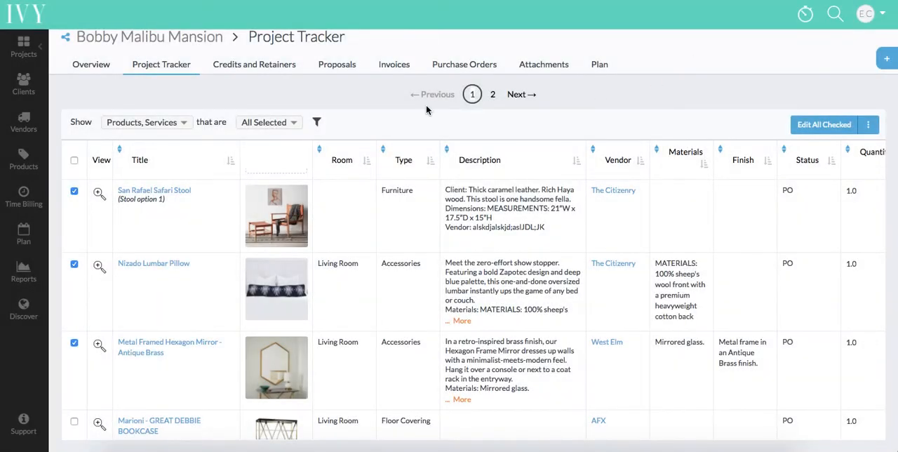
Step: Show the column filters, filter the Room column by Living Room and look through the matching items
{"action": "scroll", "coordinate": [417, 210], "scroll_direction": "up", "scroll_amount": 5}
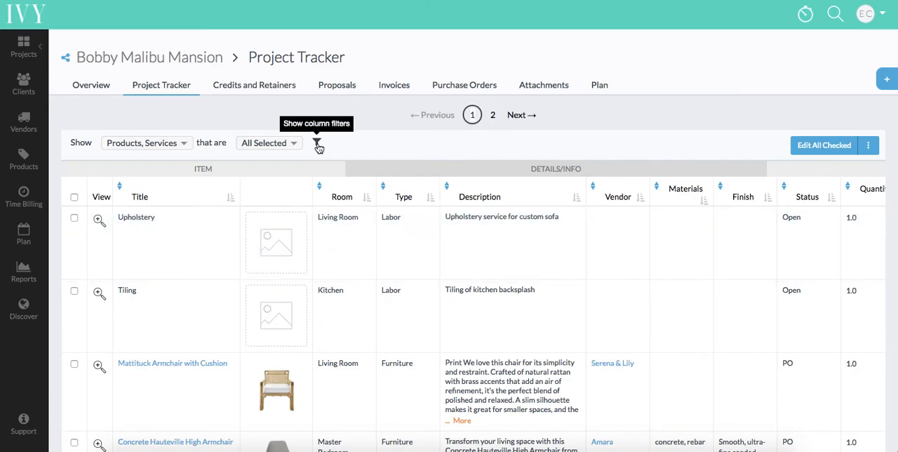
{"action": "left_click", "coordinate": [317, 144]}
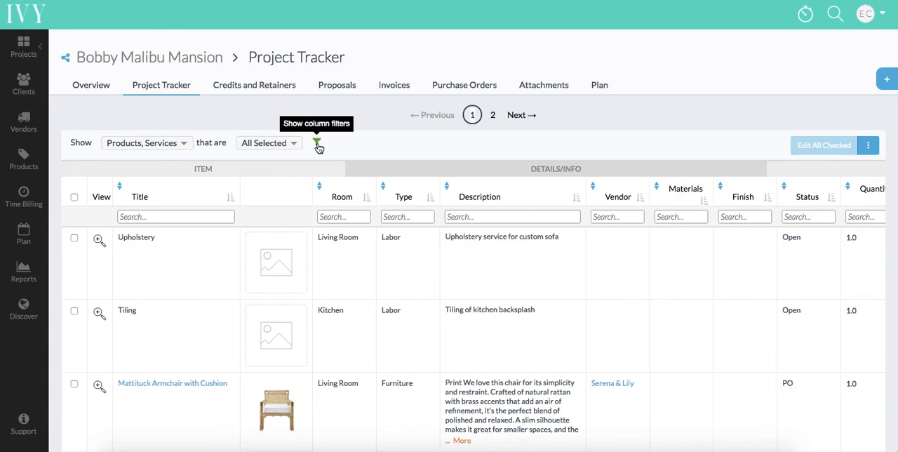
{"action": "left_click", "coordinate": [339, 216]}
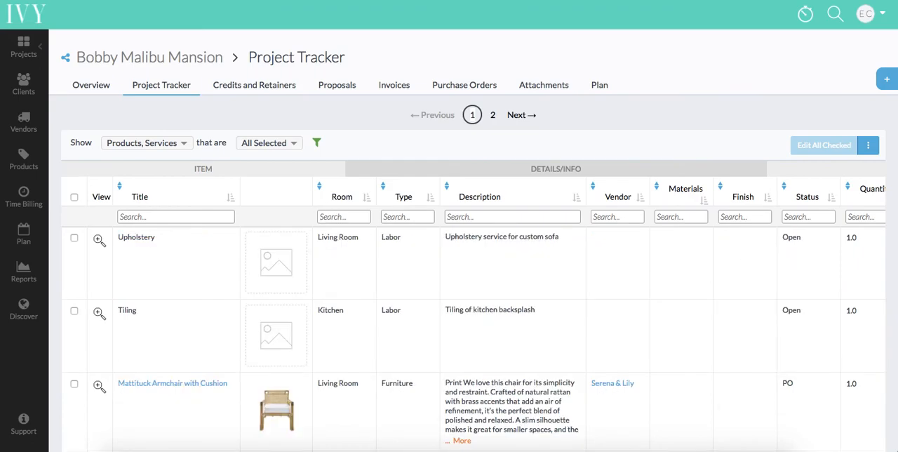
{"action": "type", "text": "Living Room"}
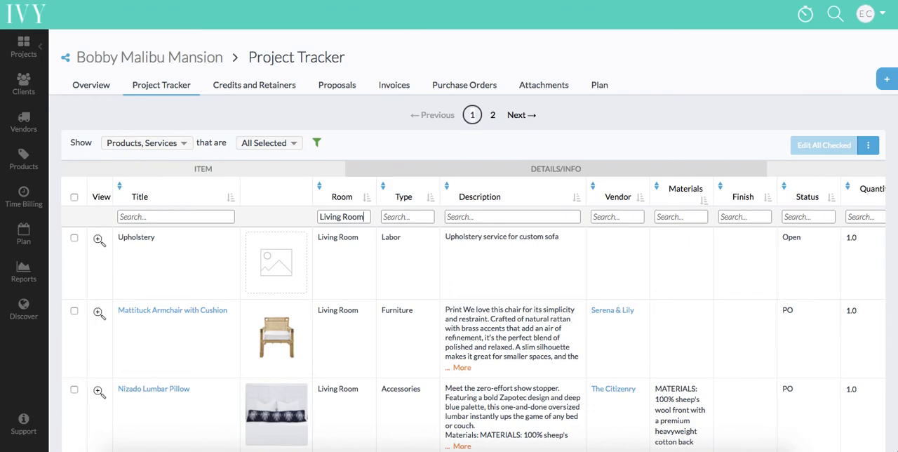
{"action": "scroll", "coordinate": [405, 348], "scroll_direction": "down", "scroll_amount": 5}
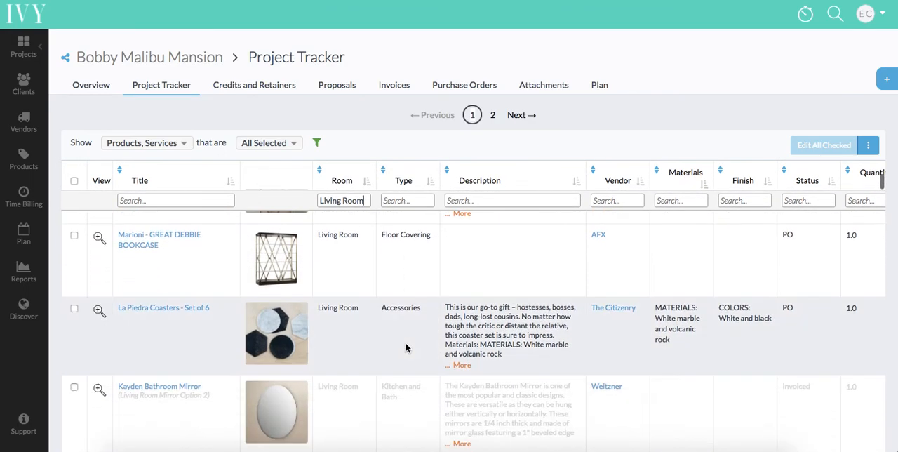
{"action": "scroll", "coordinate": [406, 348], "scroll_direction": "down", "scroll_amount": 2}
{"action": "scroll", "coordinate": [406, 348], "scroll_direction": "up", "scroll_amount": 4}
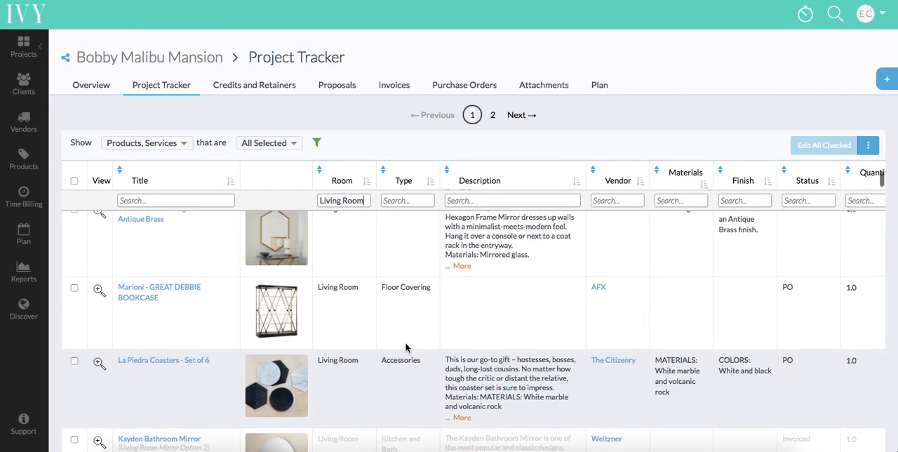
{"action": "scroll", "coordinate": [405, 348], "scroll_direction": "up", "scroll_amount": 4}
Step: Clear the Room filter and hide the column filters
{"action": "left_click_drag", "start_coordinate": [365, 201], "coordinate": [320, 201]}
{"action": "key", "text": "BackSpace"}
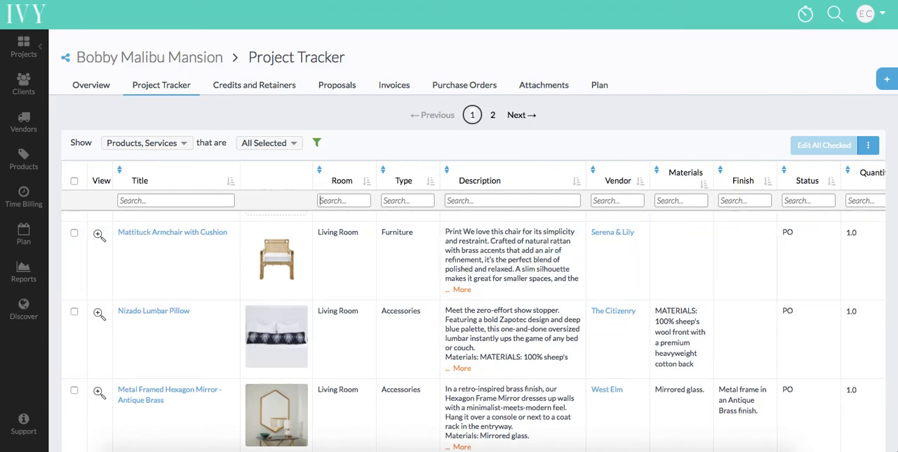
{"action": "left_click", "coordinate": [316, 142]}
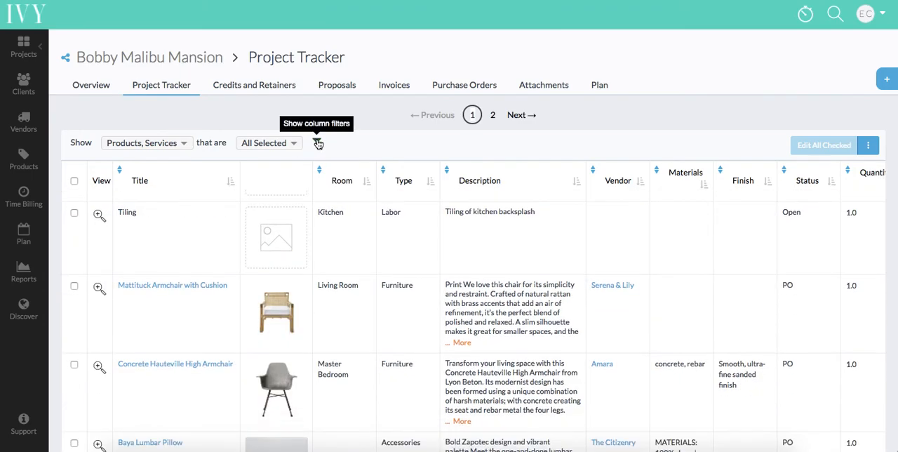
Step: View the available choices of the product/service filter and the approval status filter, leaving both unchanged
{"action": "left_click", "coordinate": [157, 146]}
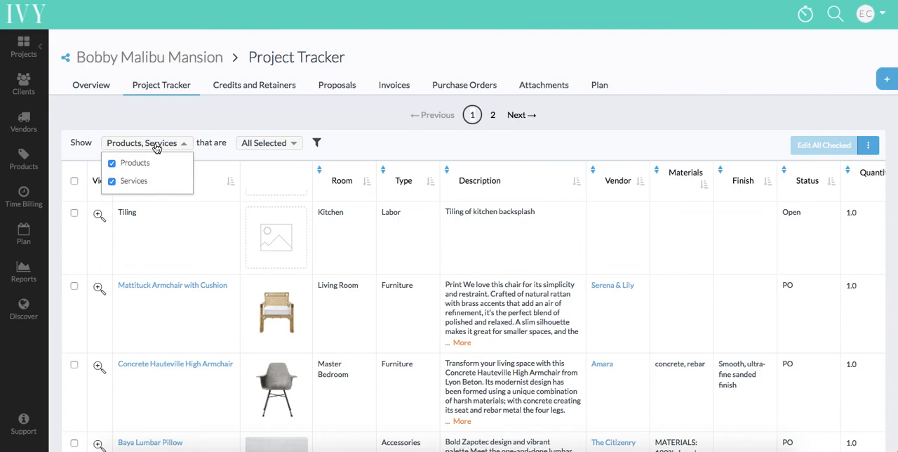
{"action": "left_click", "coordinate": [252, 147]}
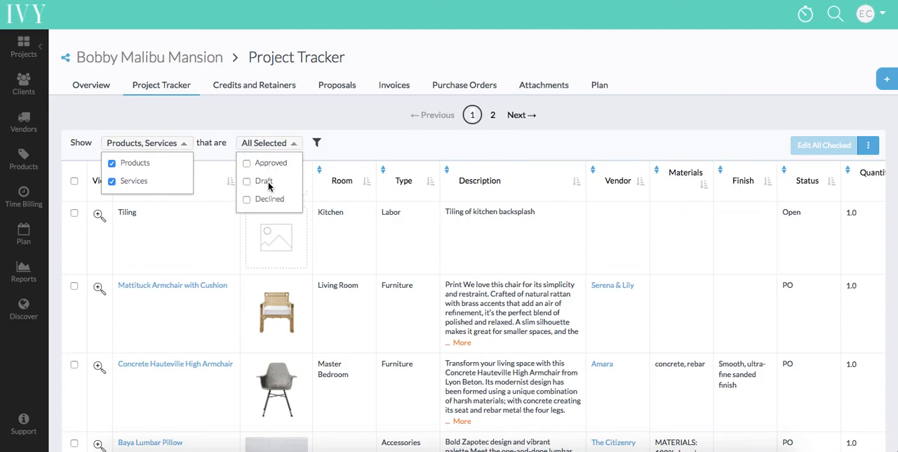
{"action": "left_click", "coordinate": [253, 122]}
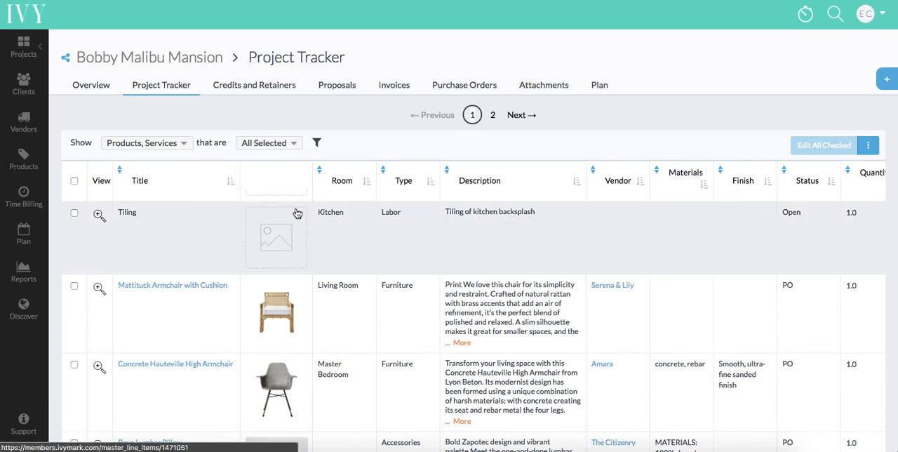